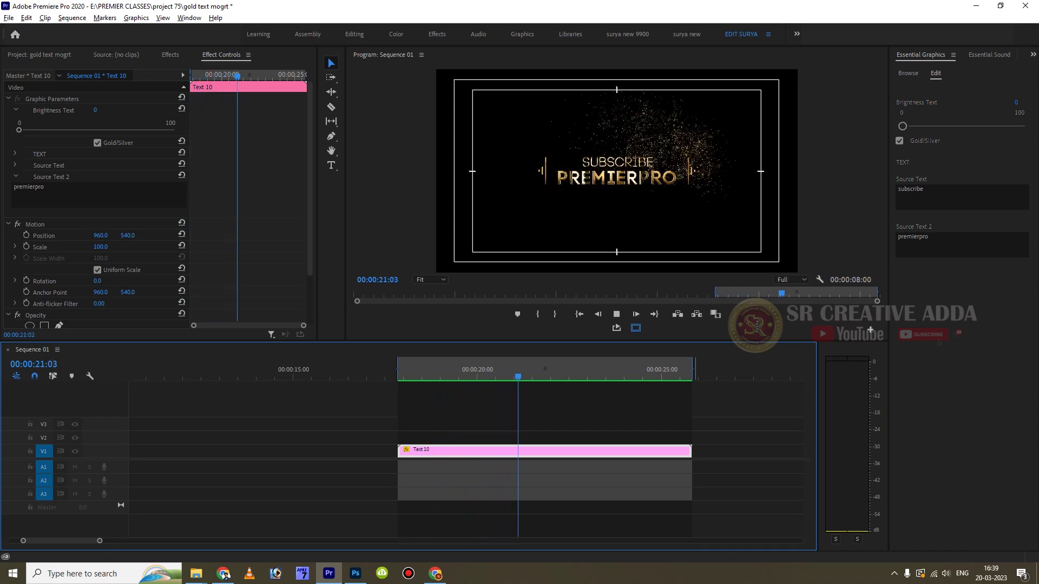
# Stop the preview and replay the gold SUBSCRIBE PREMIERPRO title full screen.
pyautogui.press('space')
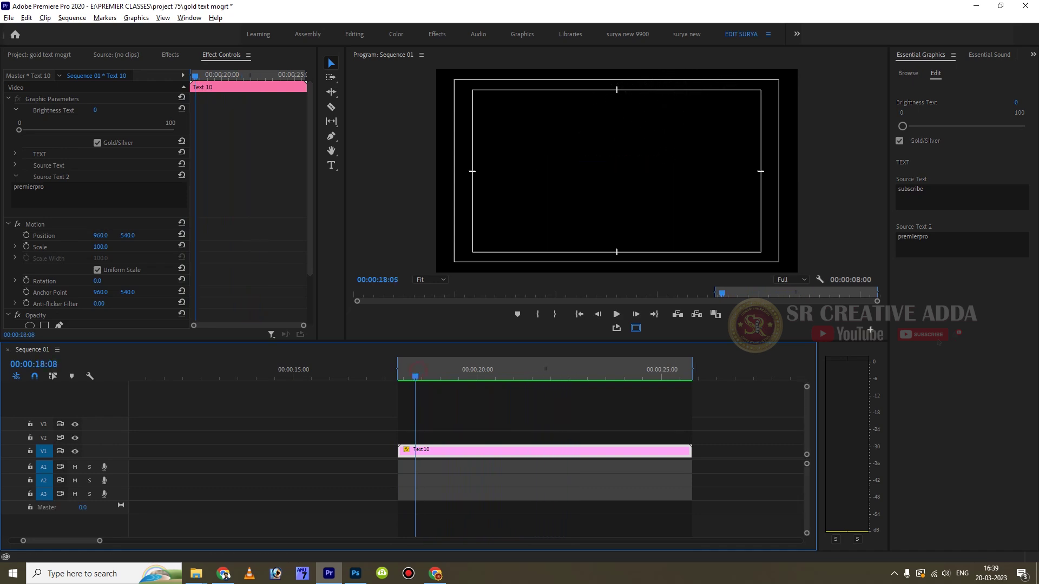
pyautogui.hotkey('ctrl', '`')
pyautogui.press('space')
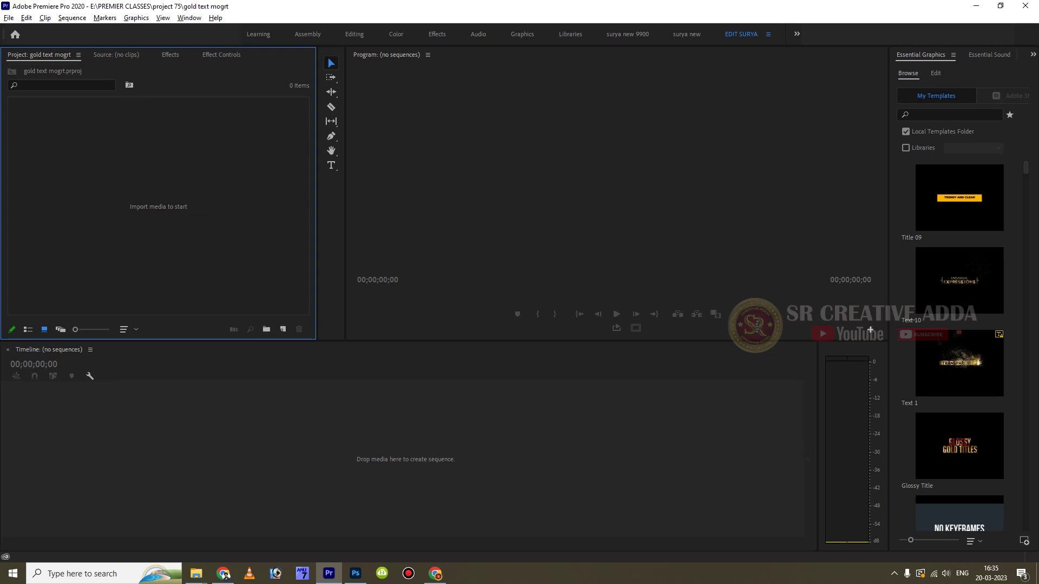
# Create an HD 1920x1080 sequence and place the Text 10 template on V1, zoomed in.
pyautogui.hotkey('ctrl', 'n')
pyautogui.press('Return')
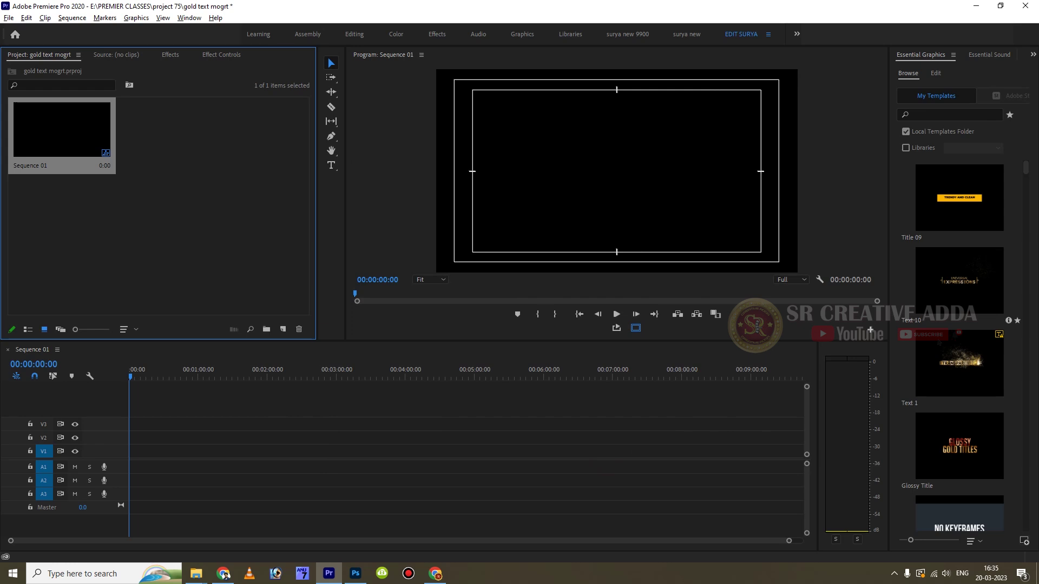
pyautogui.moveTo(961, 279); pyautogui.dragTo(154, 450)
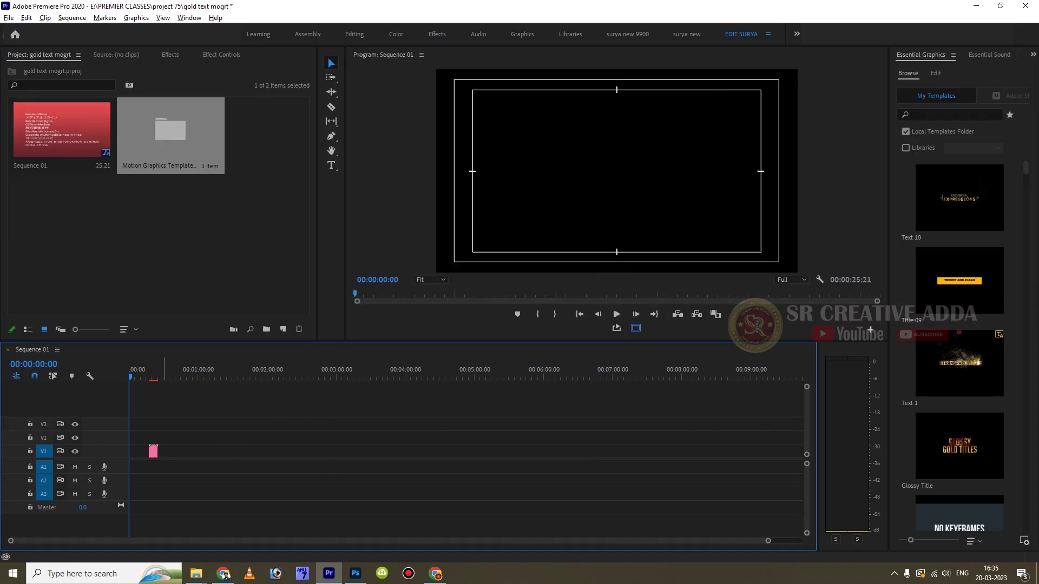
pyautogui.click(151, 376)
pyautogui.press('=')
pyautogui.press('=')
pyautogui.press('=')
pyautogui.press('=')
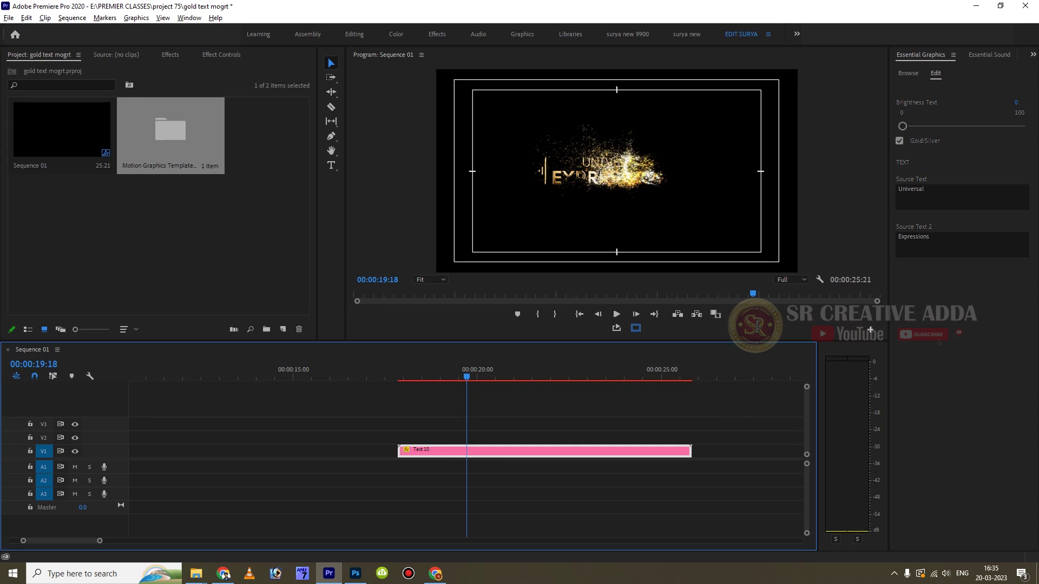
# Replace the title lines with 'subscribe' and 'srcreative adda', then reselect the Text 10 clip.
pyautogui.click(929, 194)
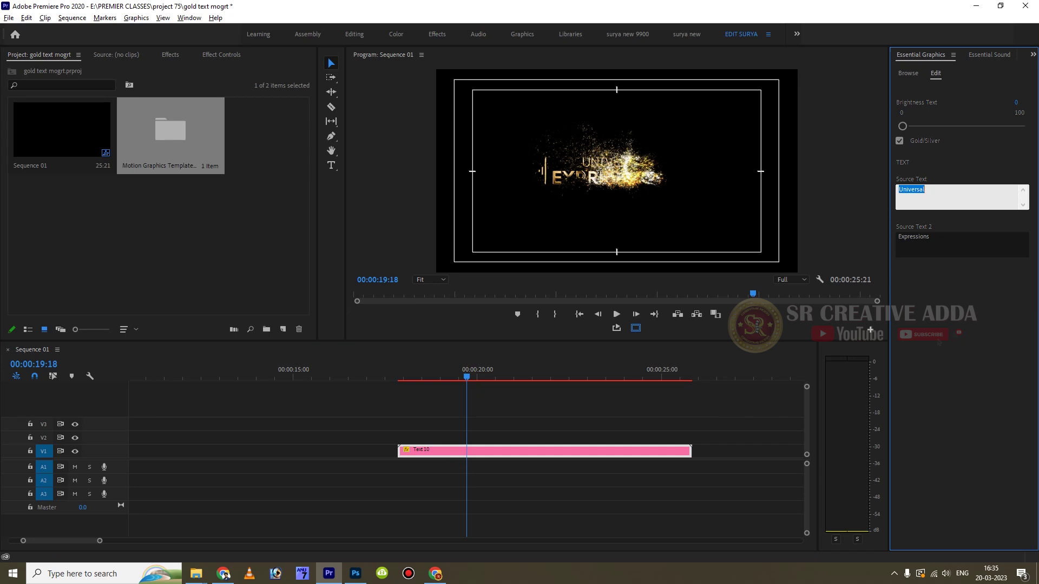
pyautogui.write('subscr')
pyautogui.write('ibe')
pyautogui.press('Tab')
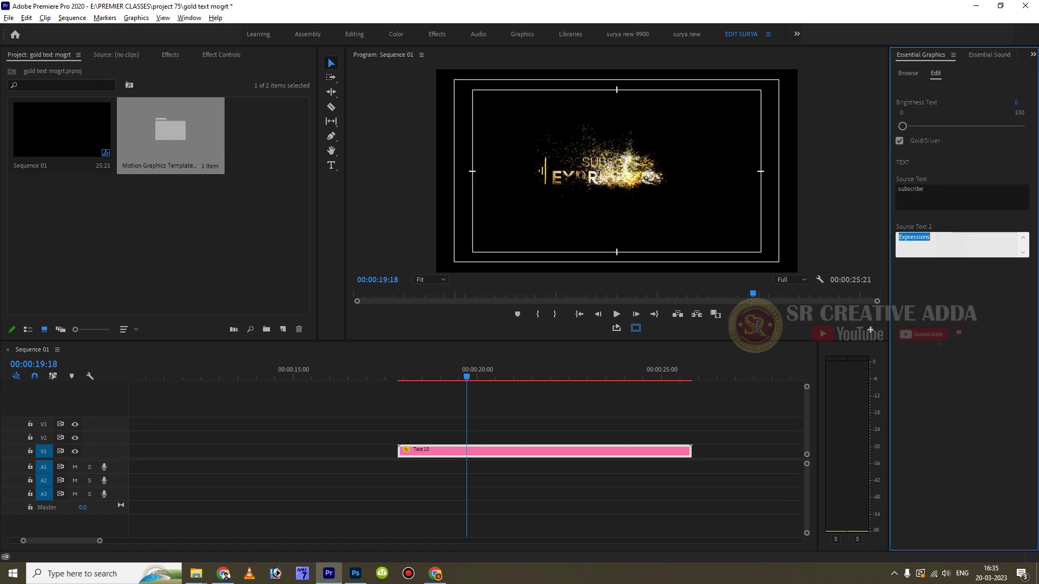
pyautogui.write('srcreative adda')
pyautogui.click(560, 403)
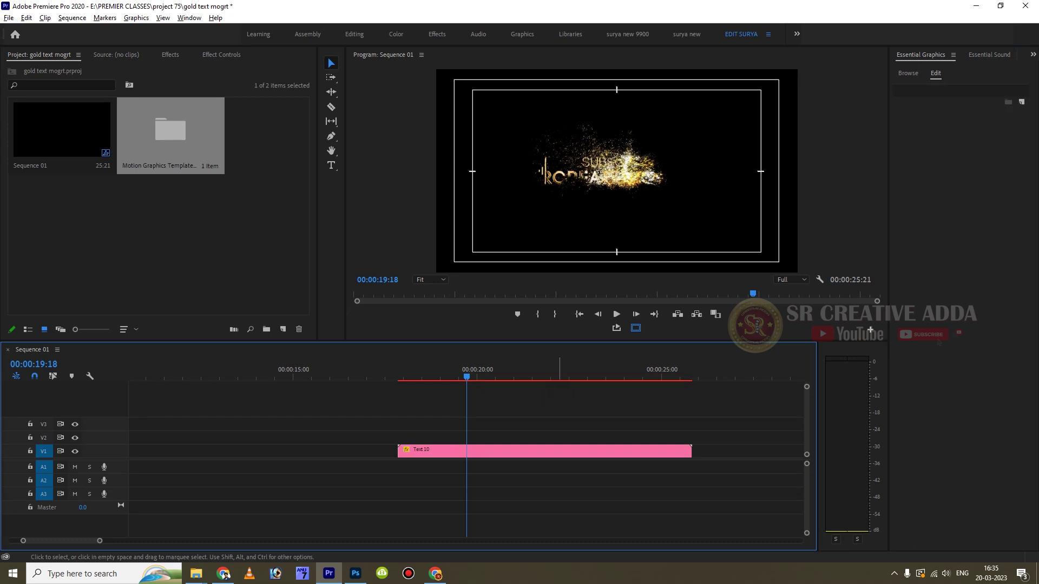
pyautogui.click(541, 451)
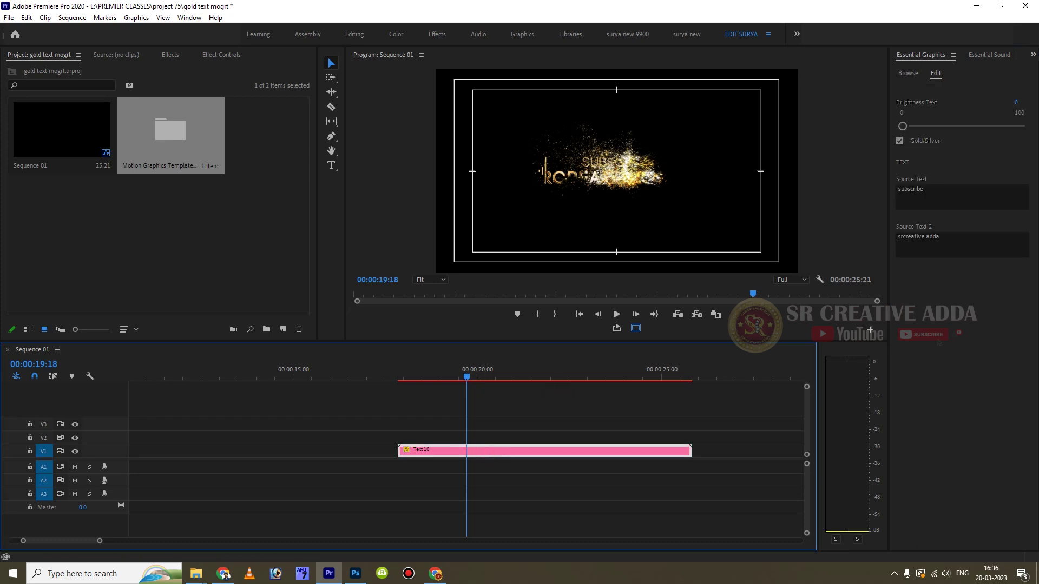
pyautogui.moveTo(901, 126)
pyautogui.mouseDown()
pyautogui.moveTo(972, 126)
pyautogui.moveTo(902, 126)
pyautogui.mouseUp()
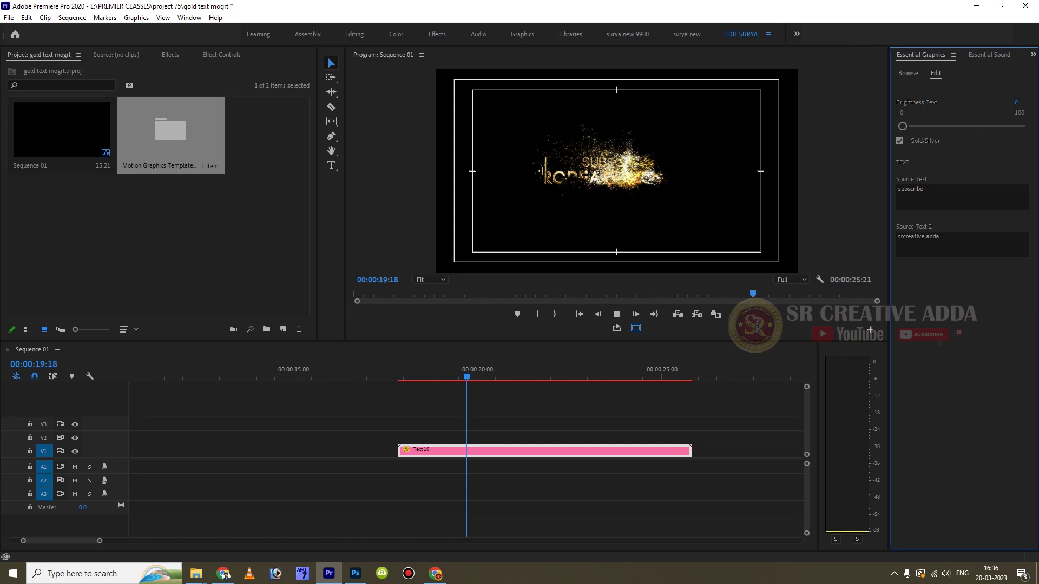
# Play the title, toggle Gold/Silver to compare silver, leave it gold, and show Effect Controls.
pyautogui.press('space')
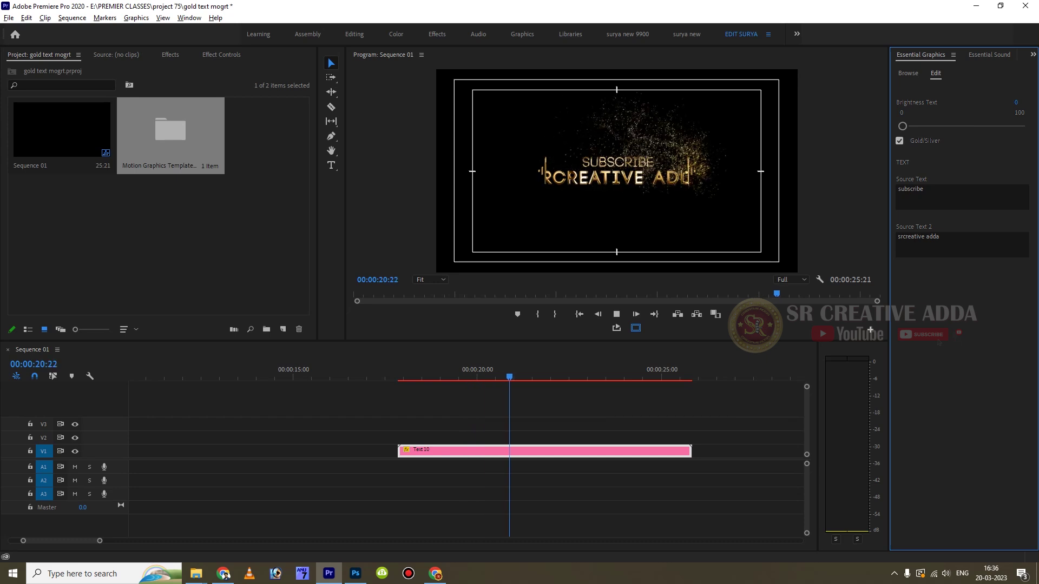
pyautogui.click(899, 141)
pyautogui.click(899, 141)
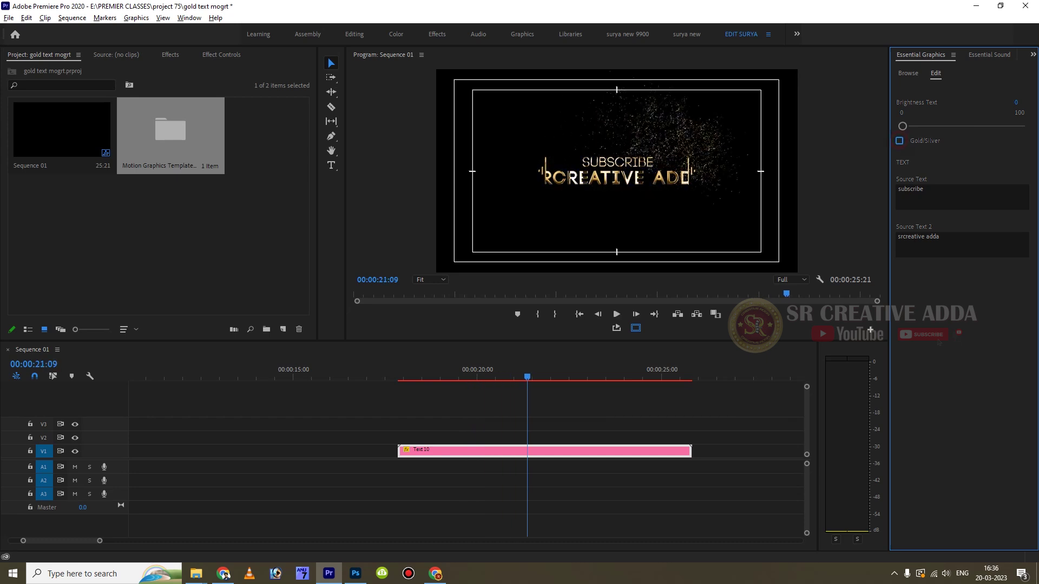
pyautogui.click(899, 141)
pyautogui.click(899, 141)
pyautogui.click(899, 141)
pyautogui.click(899, 141)
pyautogui.click(512, 452)
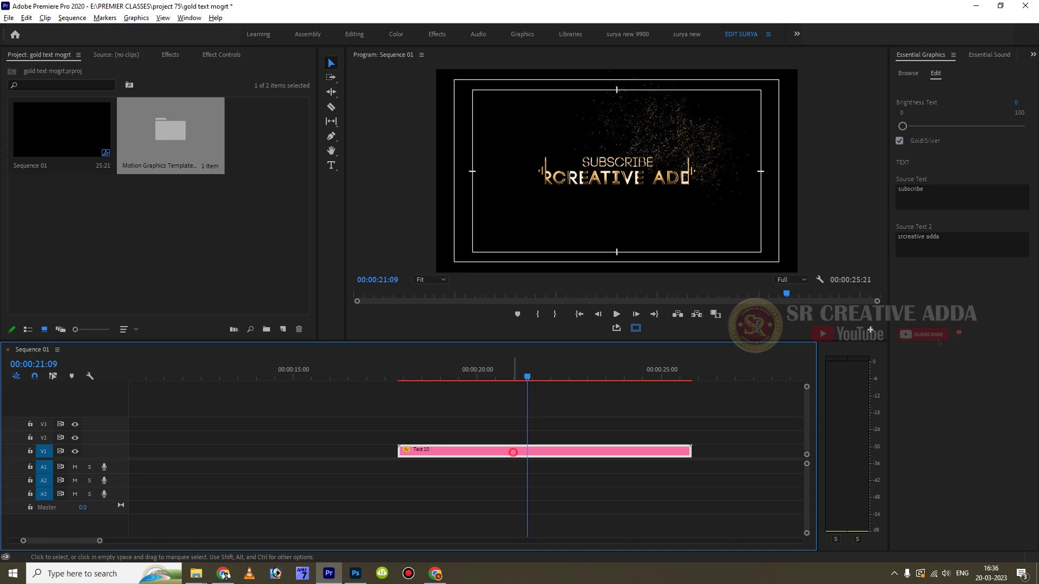
pyautogui.click(220, 55)
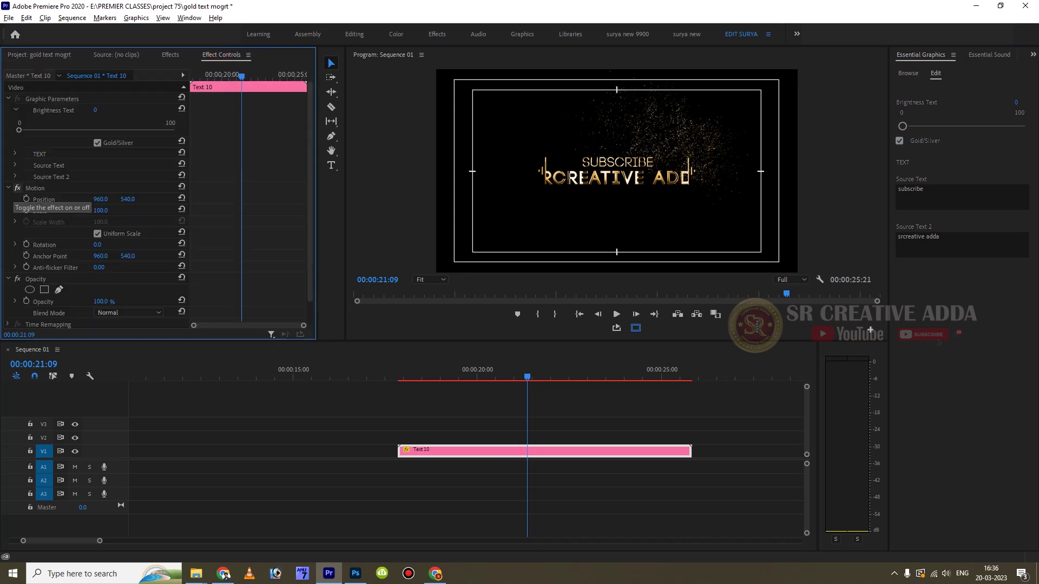
# Expand the TEXT parameters to reveal the Source Text 2 box.
pyautogui.click(16, 153)
pyautogui.click(16, 154)
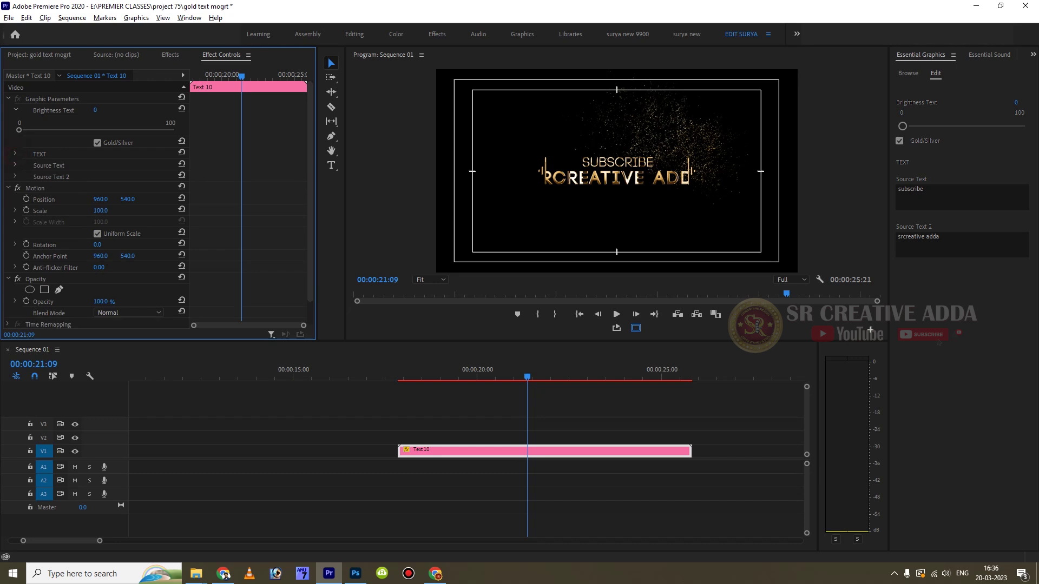
pyautogui.click(14, 165)
pyautogui.click(15, 164)
pyautogui.click(16, 177)
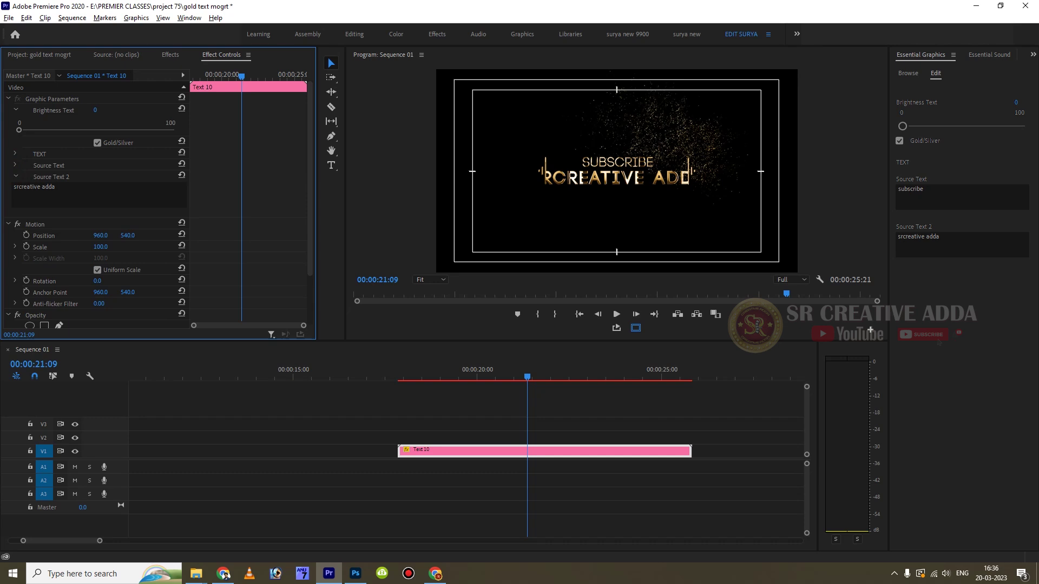
pyautogui.click(15, 153)
pyautogui.click(15, 154)
pyautogui.click(14, 177)
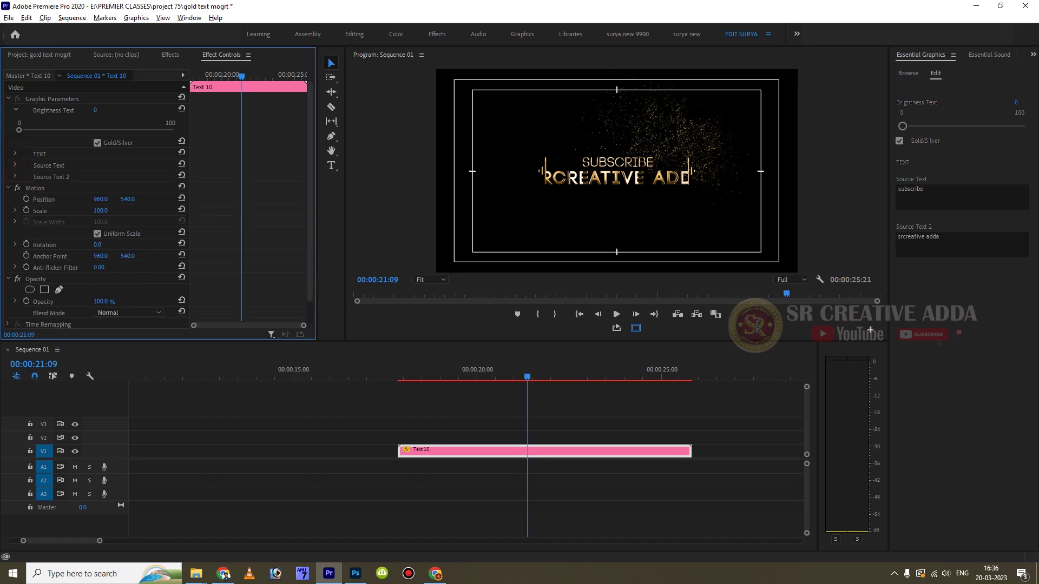
pyautogui.click(15, 176)
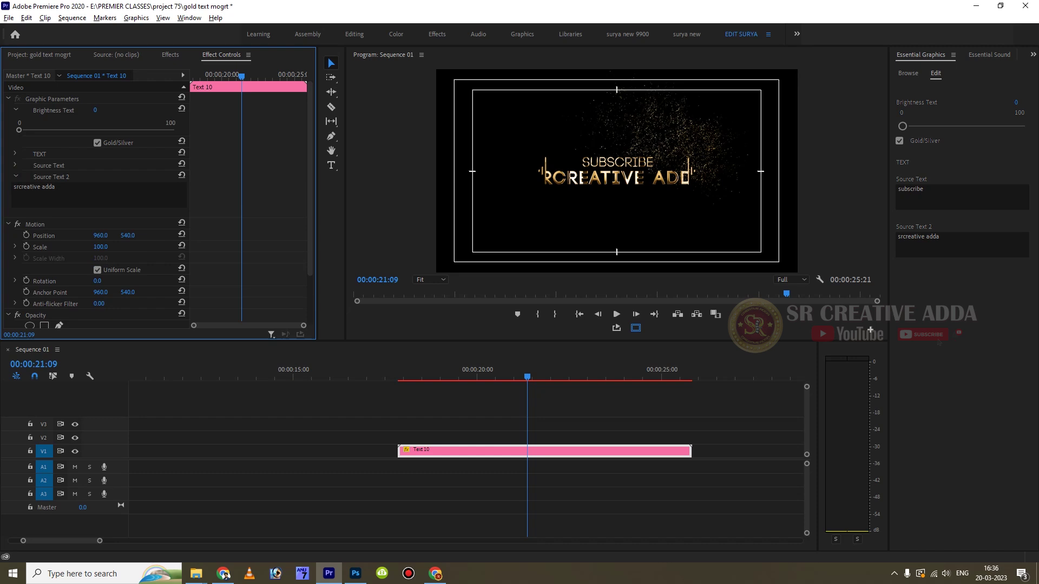
# Retype the second title line as 'srcreativeadda' without a space and commit it.
pyautogui.click(87, 190)
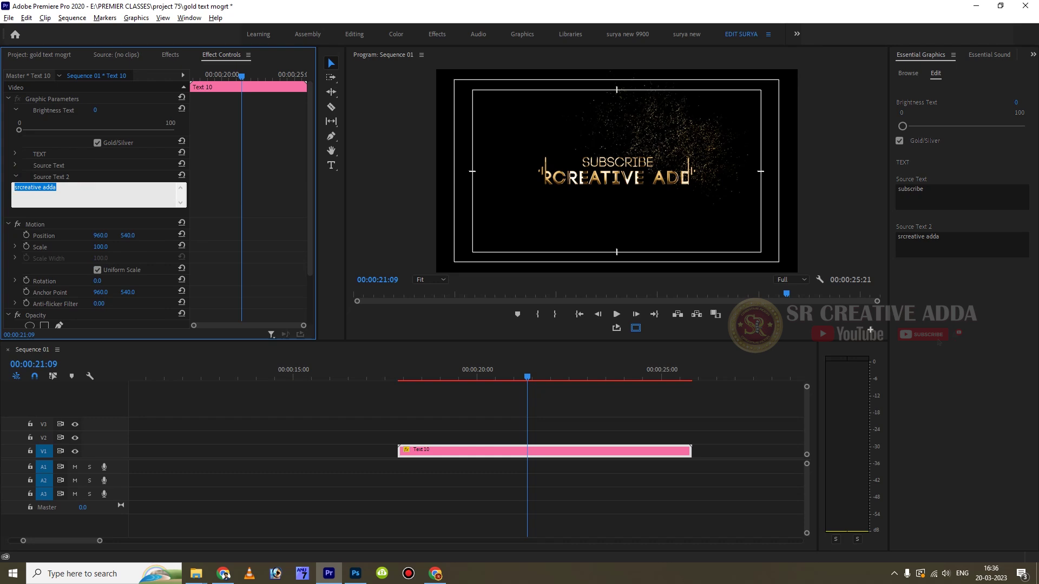
pyautogui.press('BackSpace')
pyautogui.write('rcreatuve')
pyautogui.press('BackSpace')
pyautogui.press('BackSpace')
pyautogui.press('BackSpace')
pyautogui.write('iveadd')
pyautogui.click(500, 406)
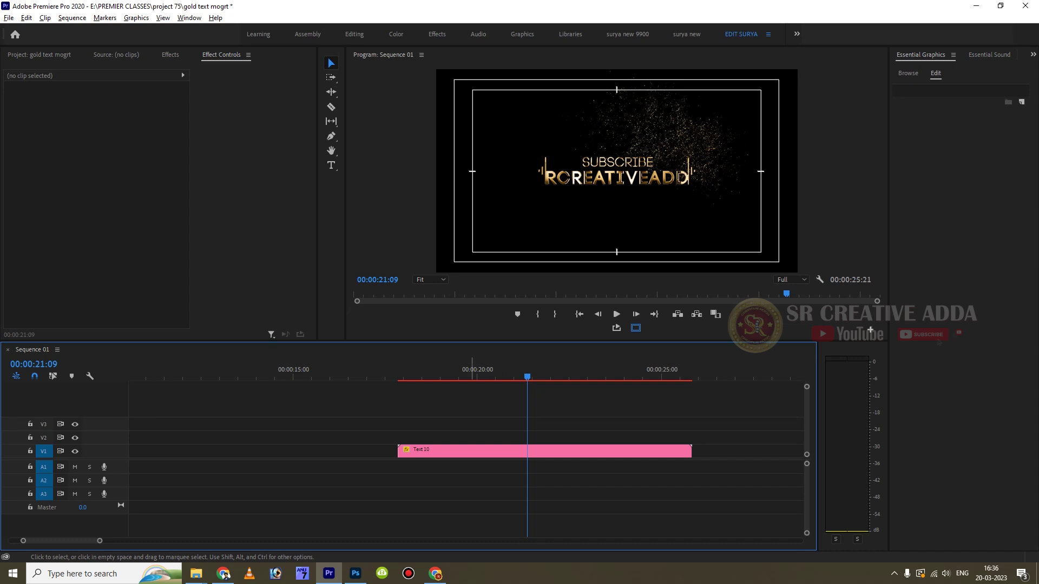
# Play the gold title full screen from the start of the Text 10 clip, then stop.
pyautogui.click(401, 375)
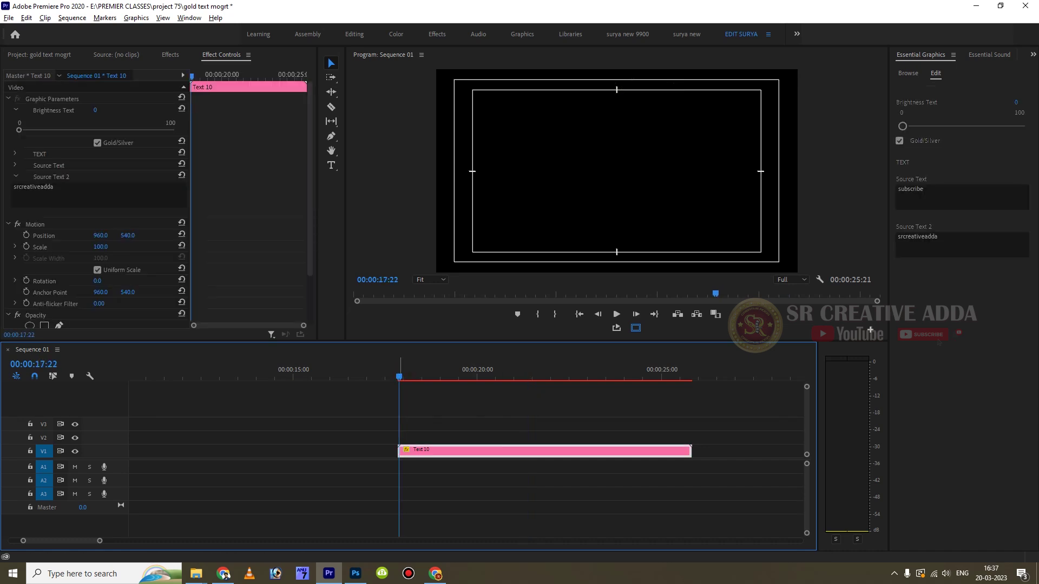
pyautogui.hotkey('ctrl', '`')
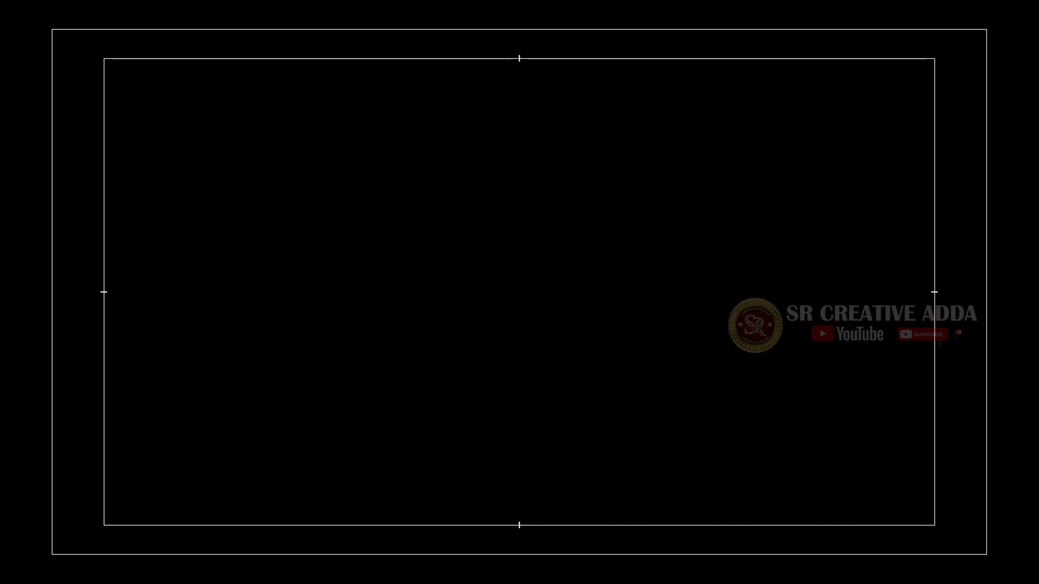
pyautogui.press('space')
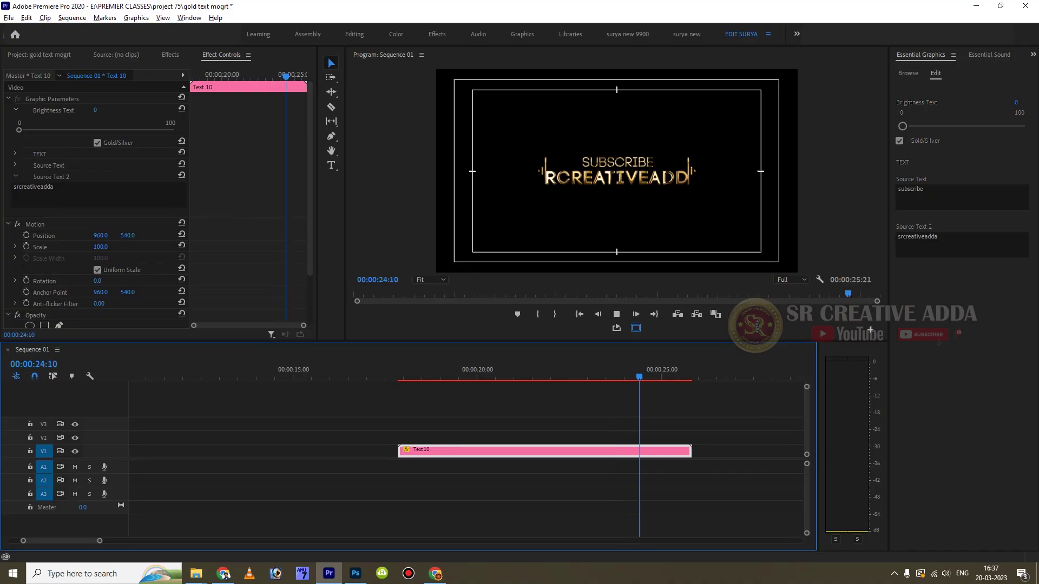
pyautogui.press('space')
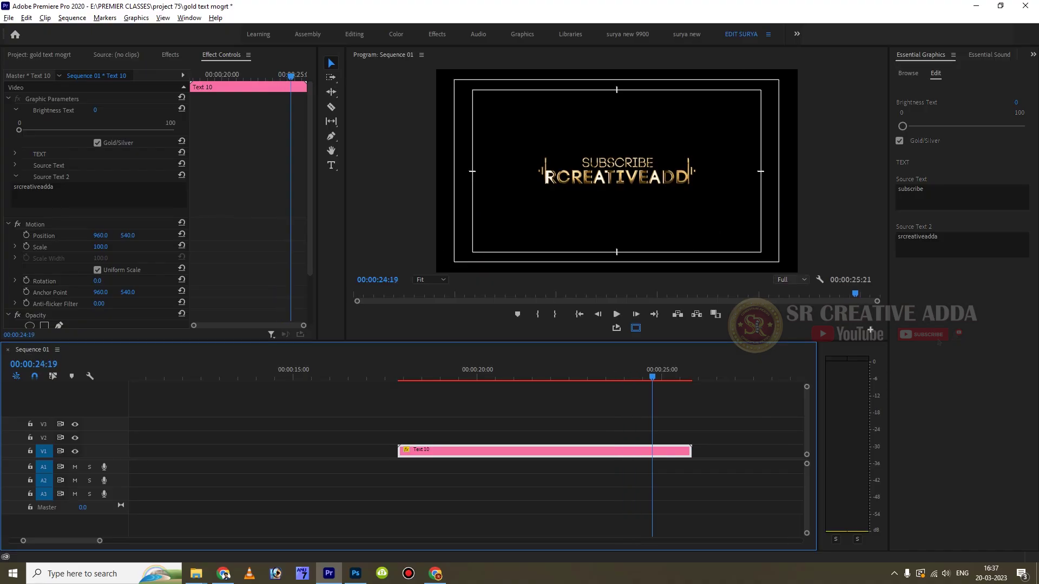
# Replay the title, try editing its second line on the frame, then add Cross Dissolves with Ctrl+D.
pyautogui.press('Up')
pyautogui.press('space')
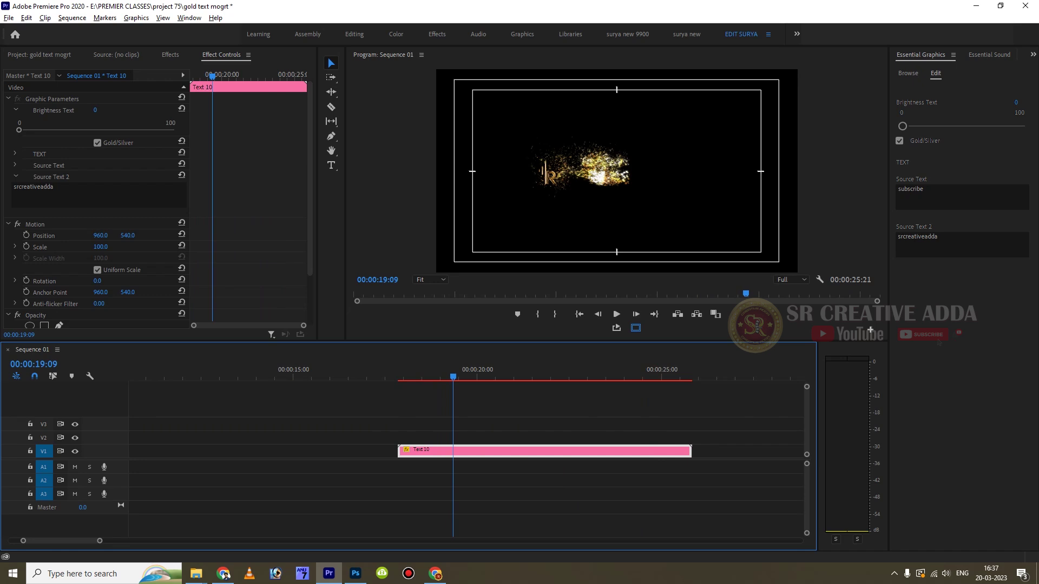
pyautogui.doubleClick(594, 175)
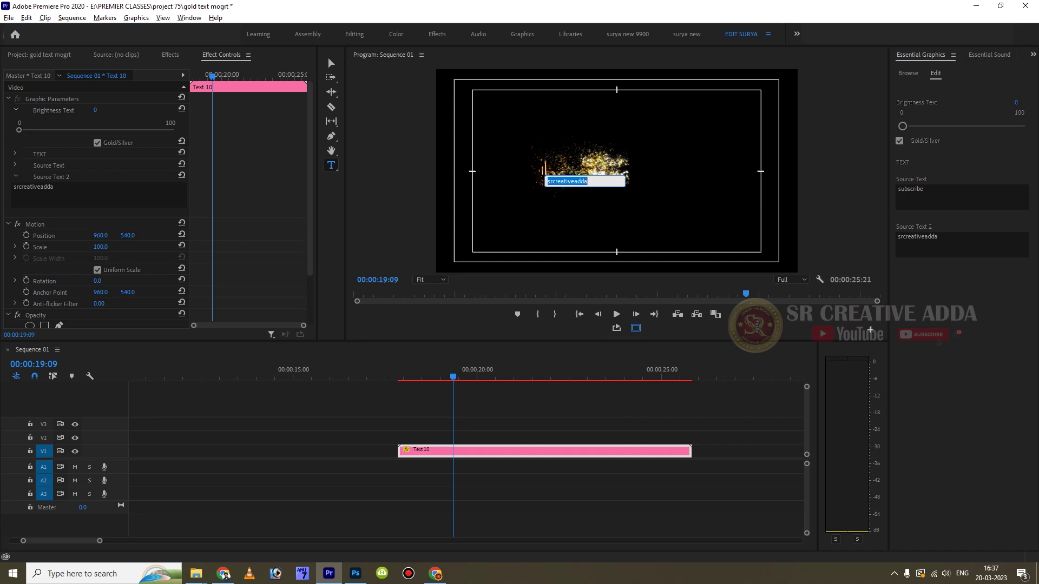
pyautogui.press('BackSpace')
pyautogui.click(330, 61)
pyautogui.hotkey('ctrl', 'd')
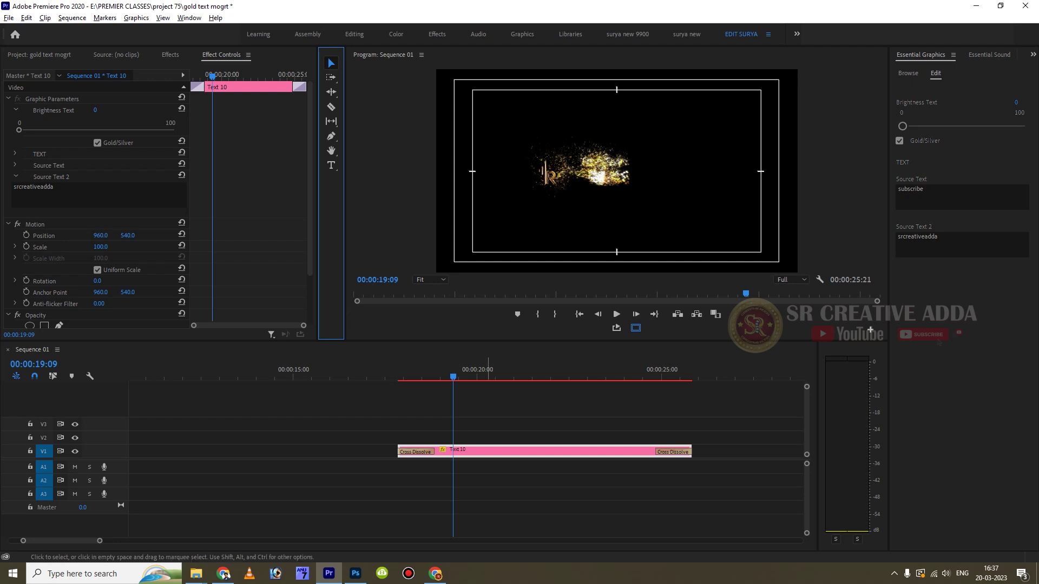
# Change the second line to 'premierpro' and mark in/out points around the title clip.
pyautogui.click(487, 406)
pyautogui.write('pr')
pyautogui.write('emier')
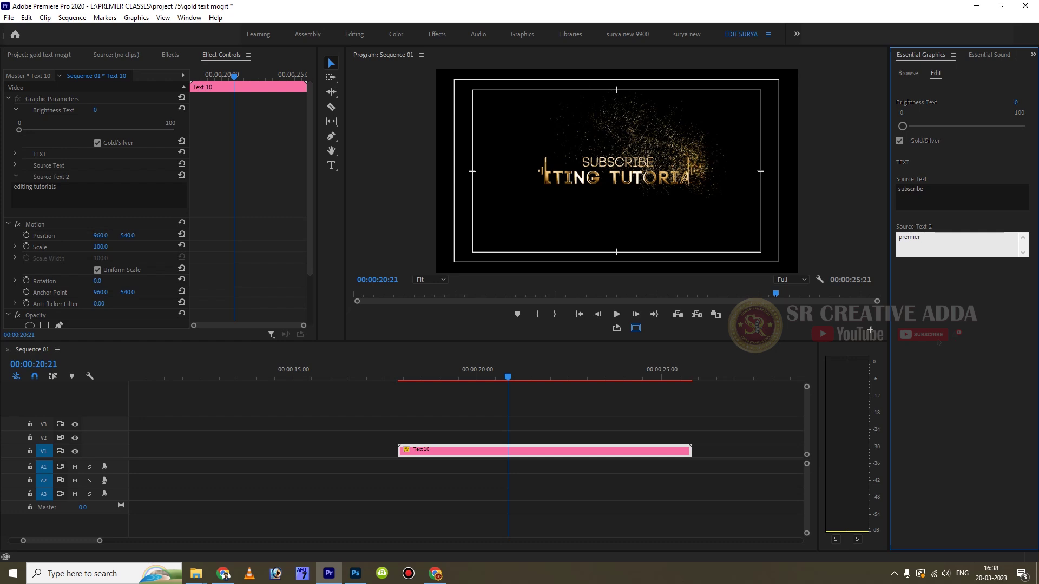
pyautogui.write('pro')
pyautogui.click(560, 418)
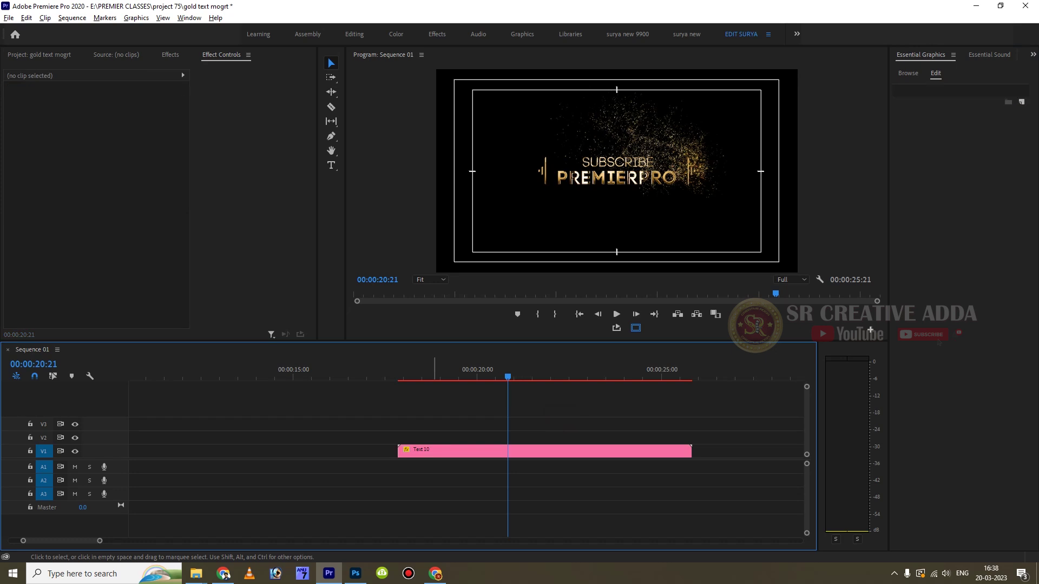
pyautogui.press('x')
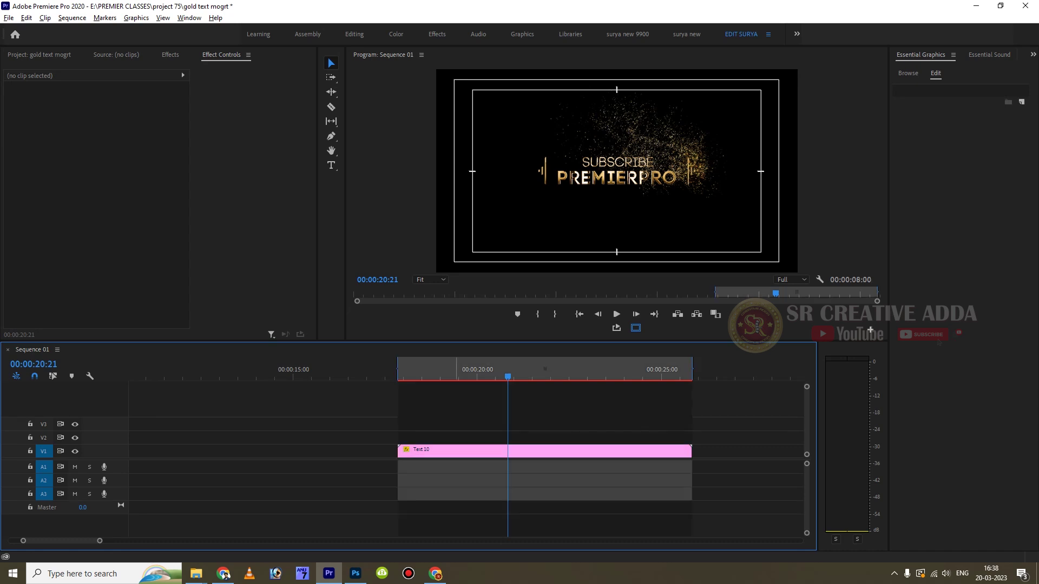
# Render previews for the marked range and play the title full screen twice.
pyautogui.press('Return')
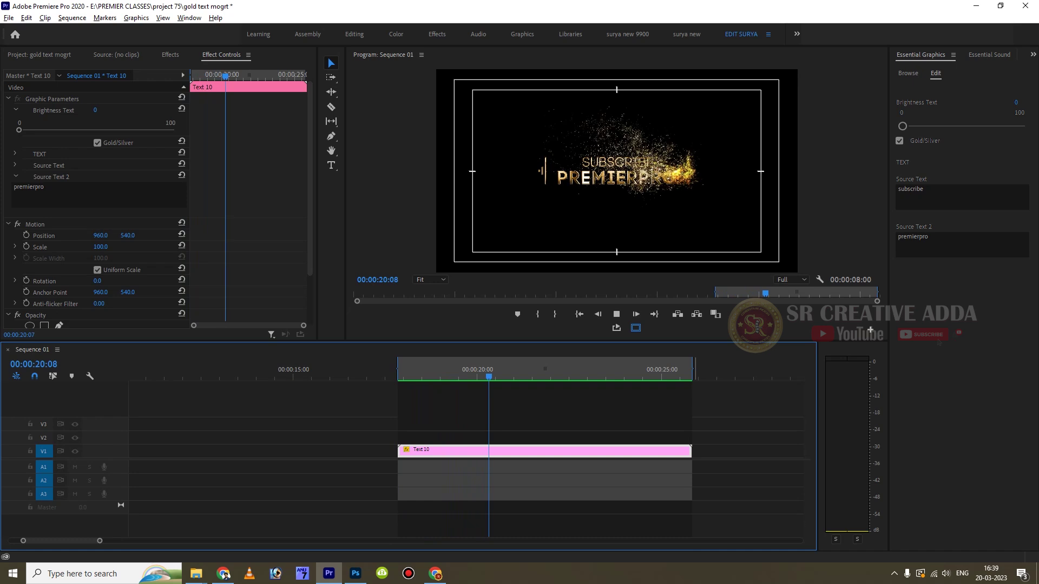
pyautogui.press('space')
pyautogui.press('Return')
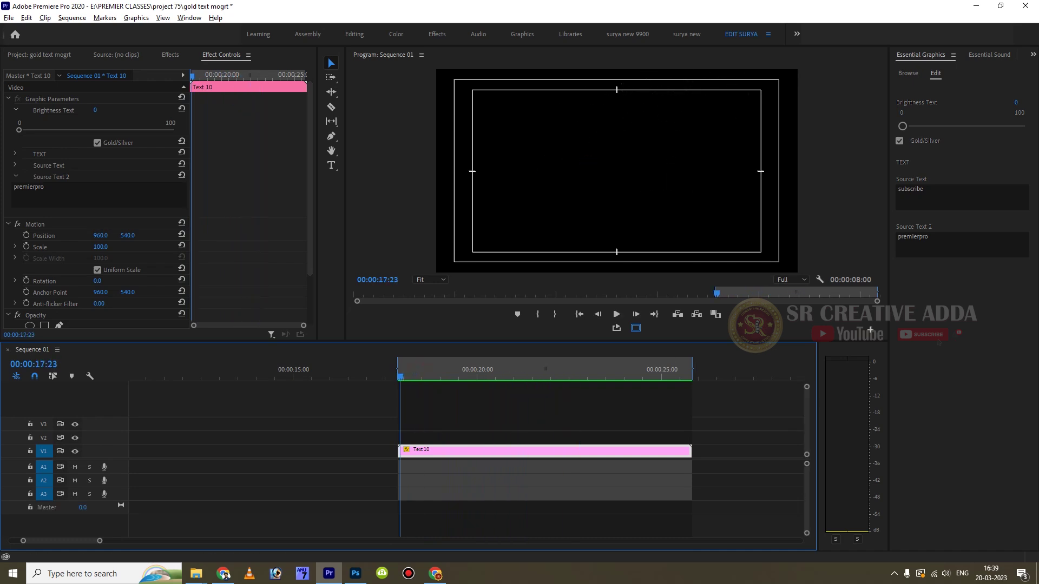
pyautogui.hotkey('ctrl', '`')
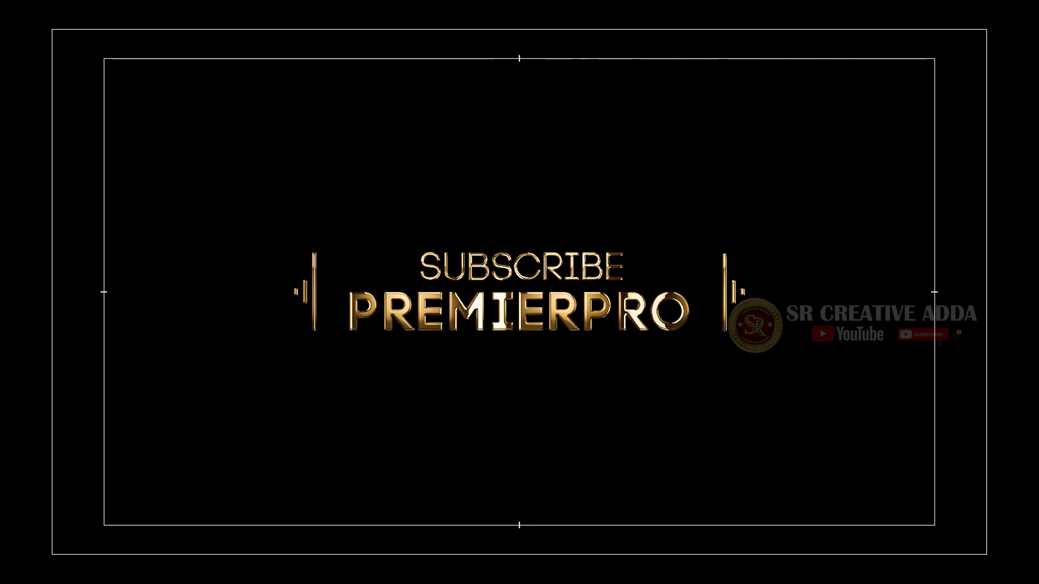
pyautogui.hotkey('ctrl', '`')
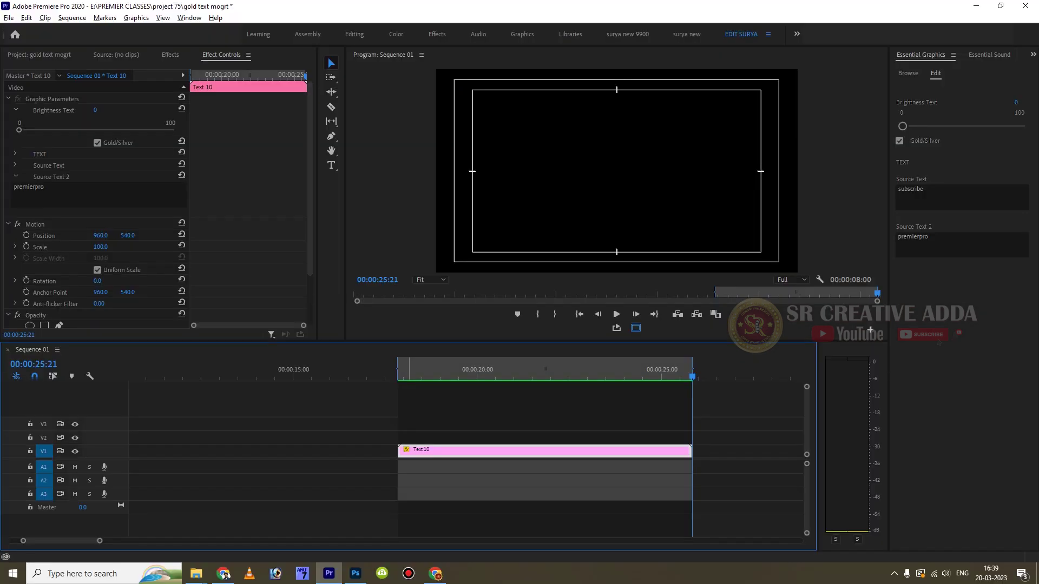
pyautogui.hotkey('ctrl', '`')
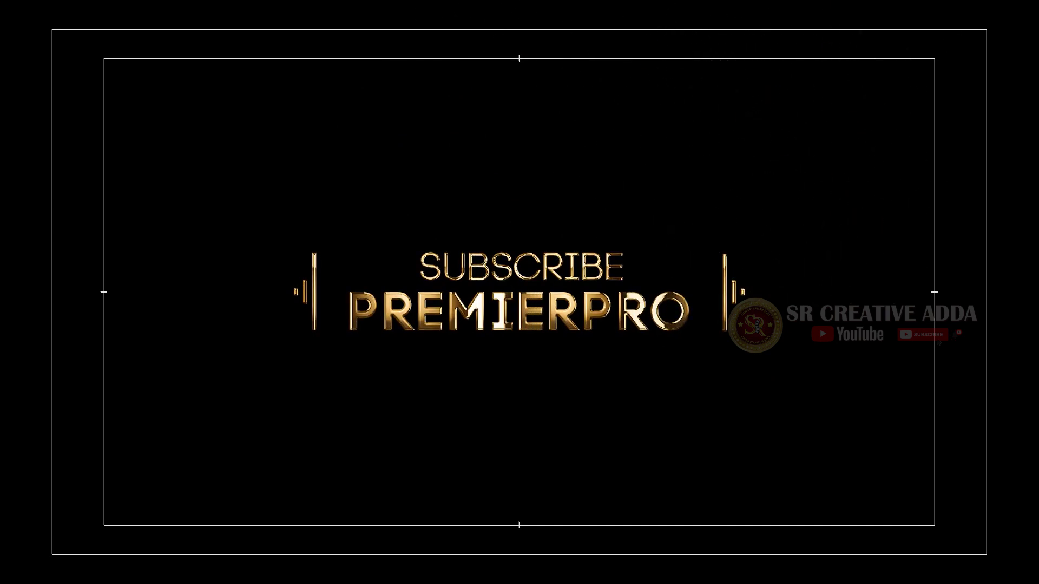
pyautogui.hotkey('ctrl', '`')
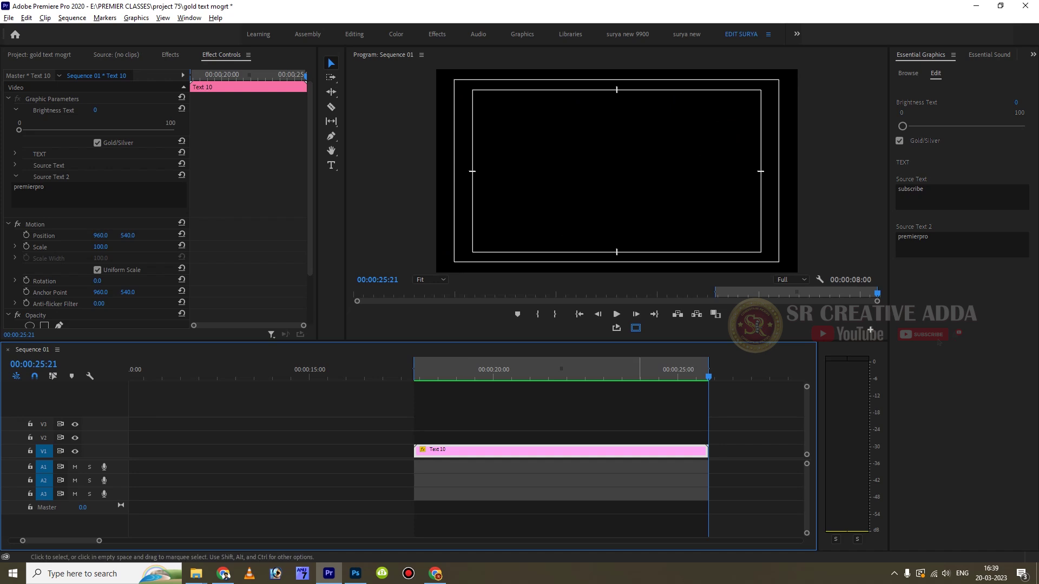
# Save the gold text mogrt project from the File menu.
pyautogui.click(8, 17)
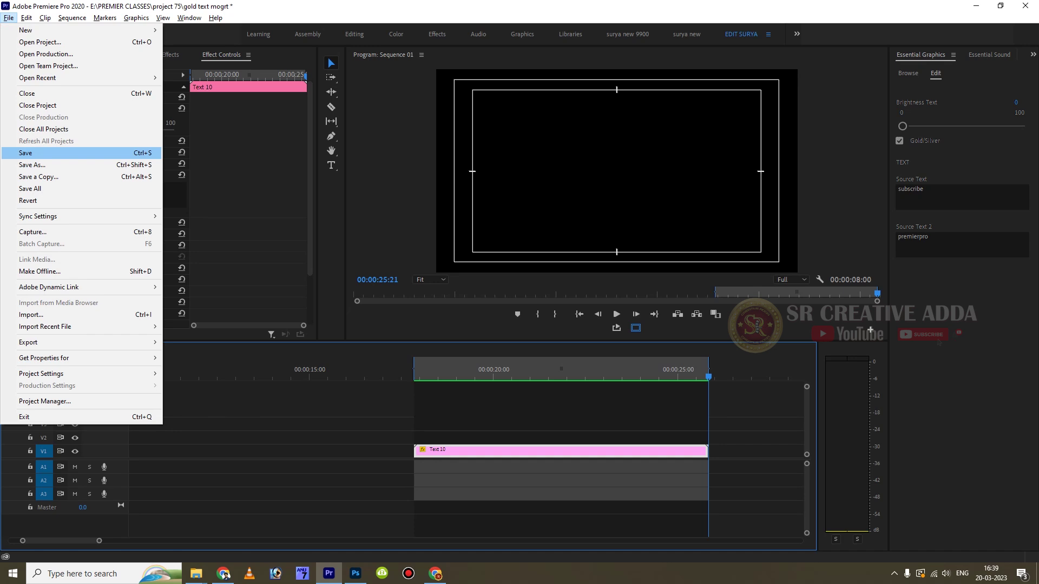
pyautogui.click(33, 152)
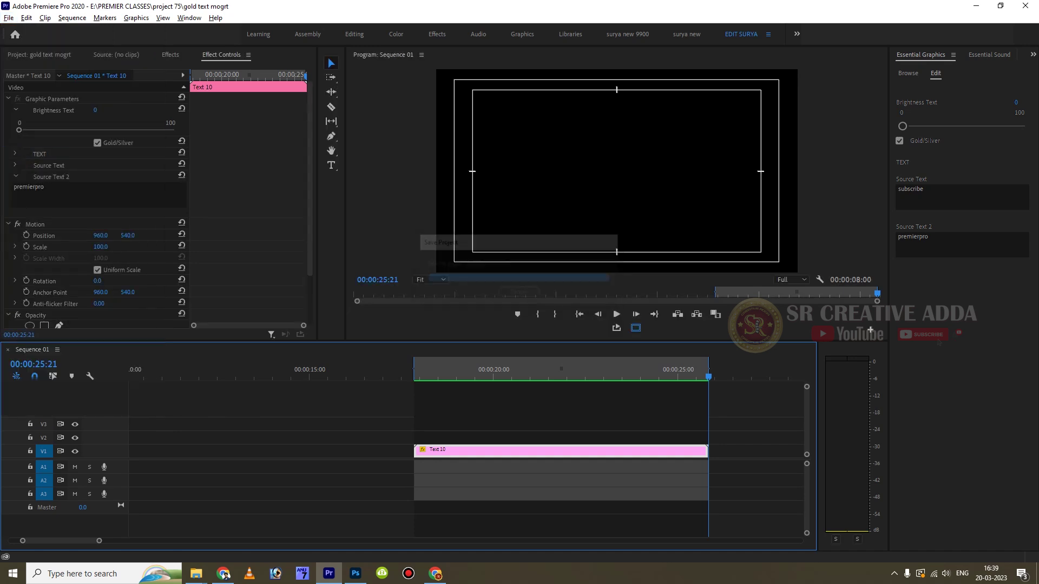